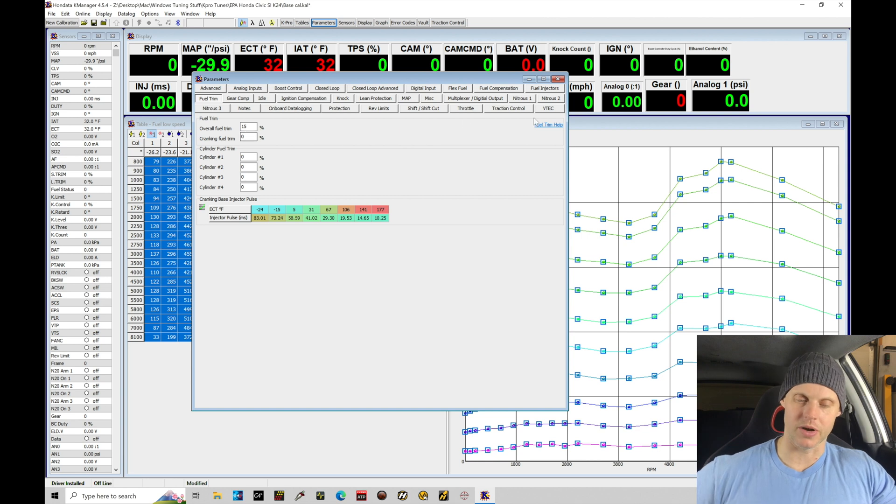
- Close the Parameters window and highlight the 800 to 1000 rpm cells in columns 1 to 5 of the low speed fuel table
left_click(558, 79)
left_click(221, 218)
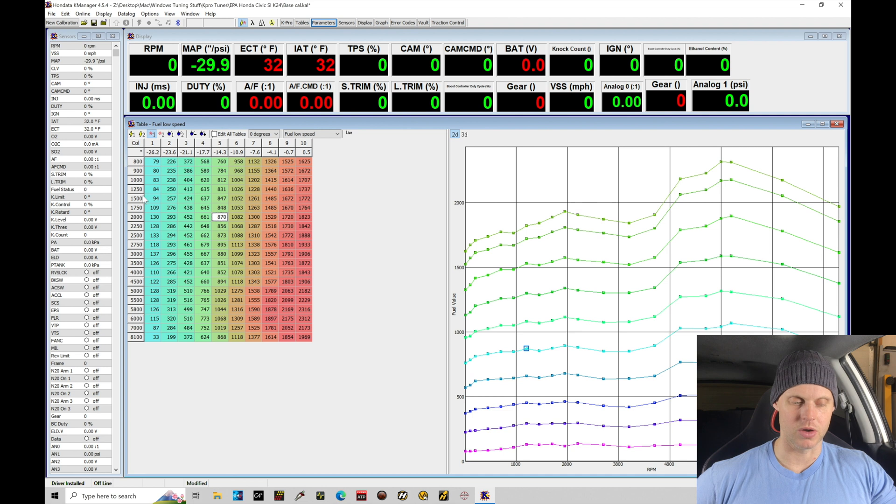
left_click_drag(156, 164, 222, 181)
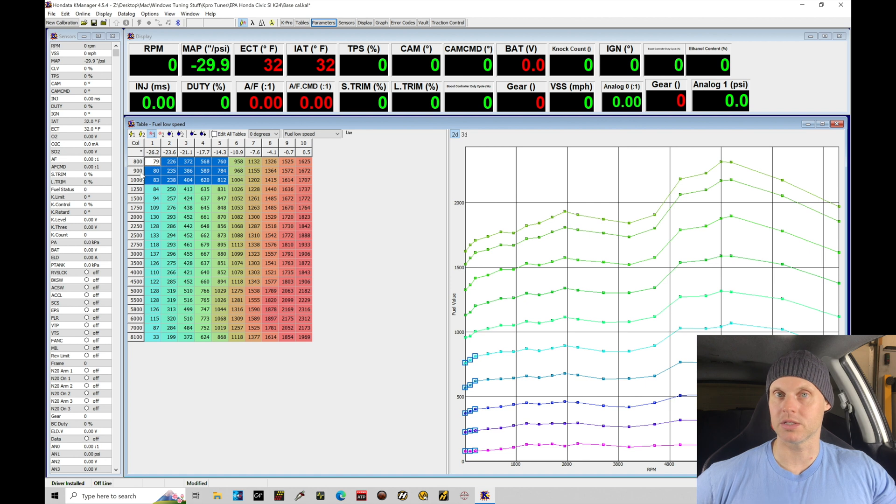
left_click(186, 180)
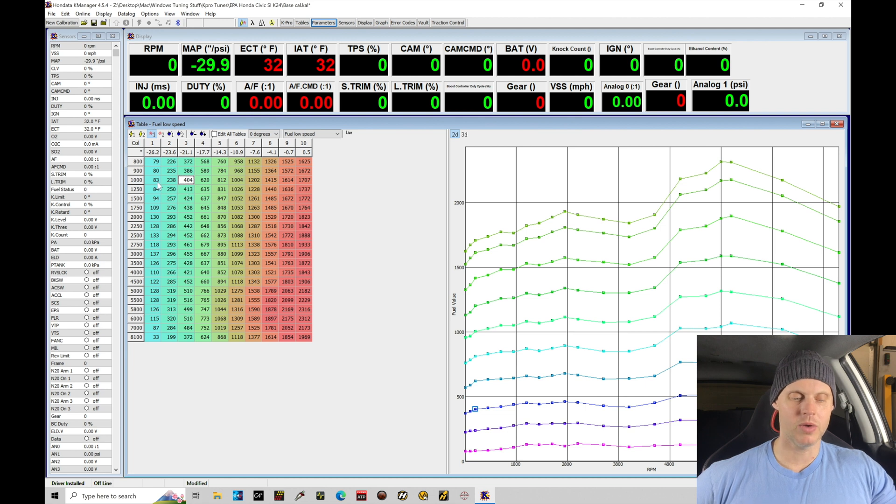
- Copy the 1000 rpm row's column 1 to 6 values into the 900 and 800 rpm rows of the 0 degree low speed fuel table
left_click_drag(158, 181, 230, 184)
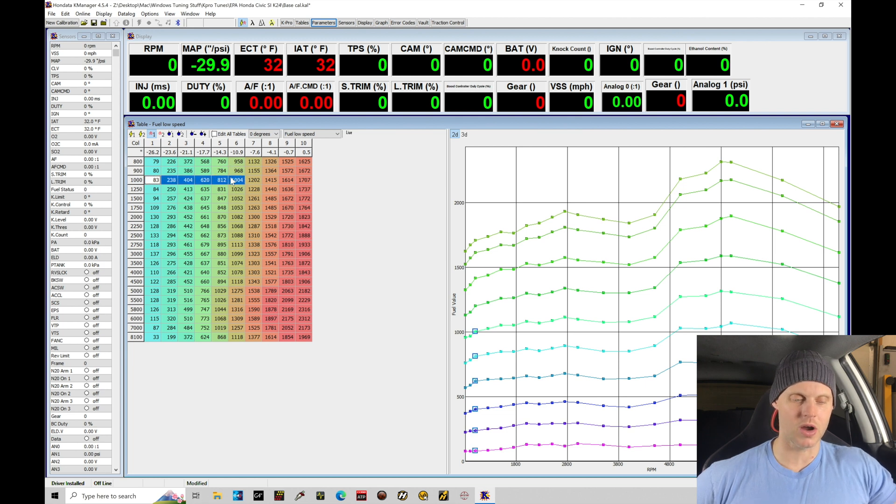
left_click(156, 181)
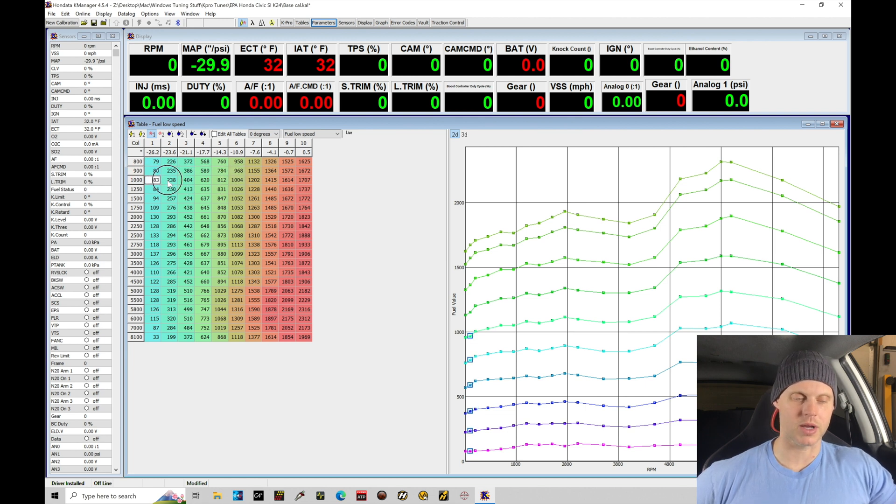
left_click_drag(156, 181, 237, 181)
key("ctrl+c")
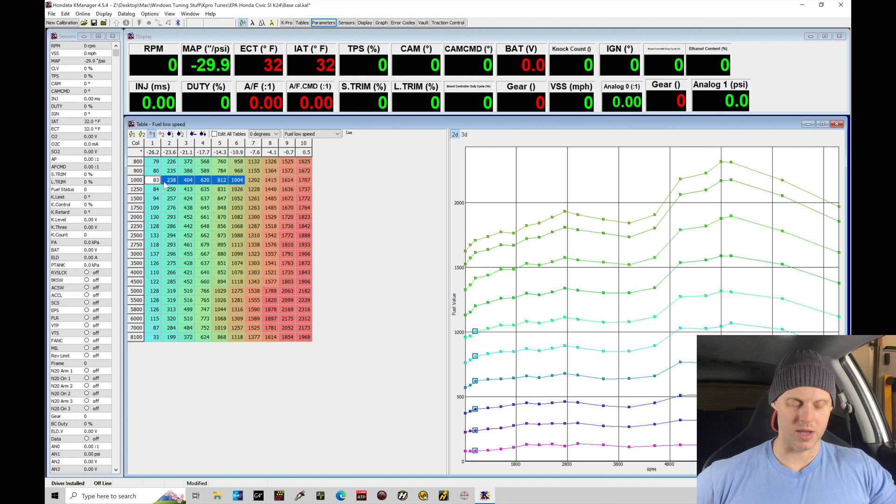
left_click_drag(156, 171, 232, 171)
key("ctrl+v")
left_click_drag(156, 162, 236, 162)
key("ctrl+v")
left_click(235, 210)
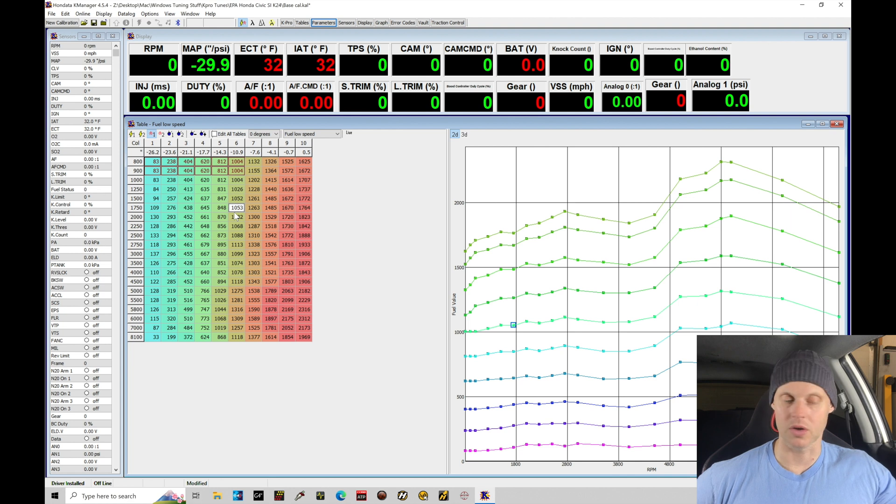
- Review the low speed fuel tables for each cam angle up to 50 degrees, then return to the 20 degree table
left_click(188, 235)
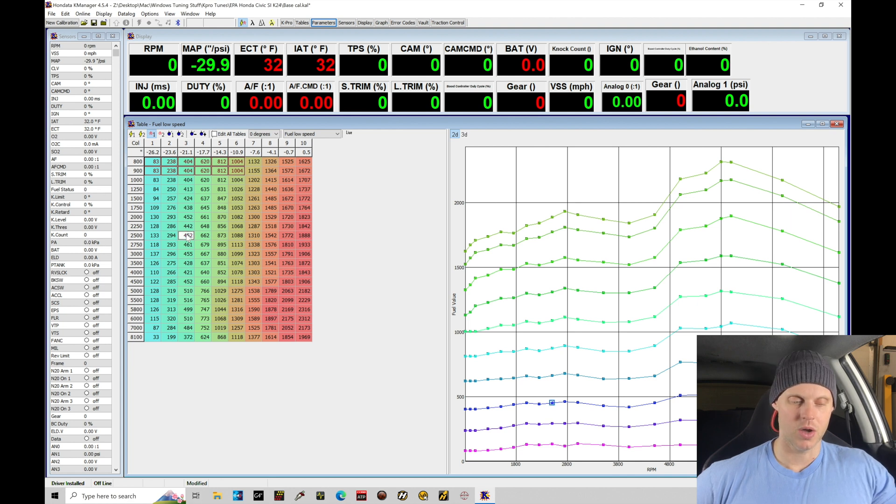
left_click(198, 236)
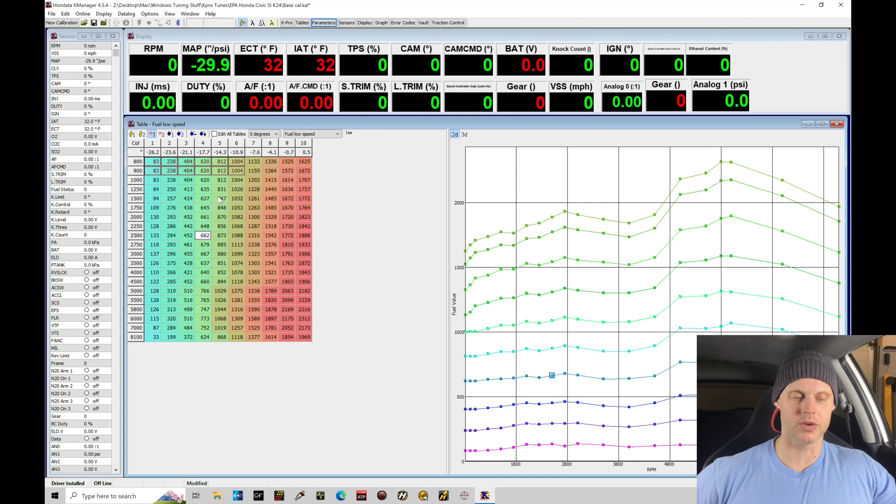
left_click(202, 134)
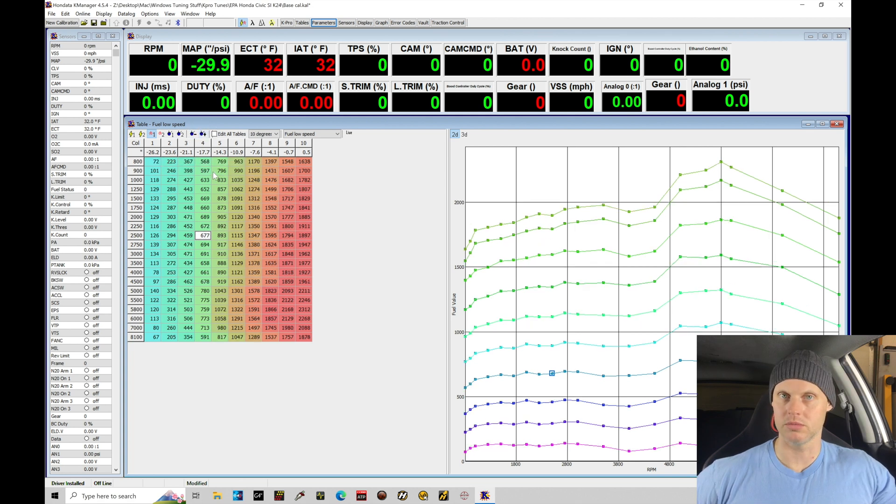
left_click(203, 134)
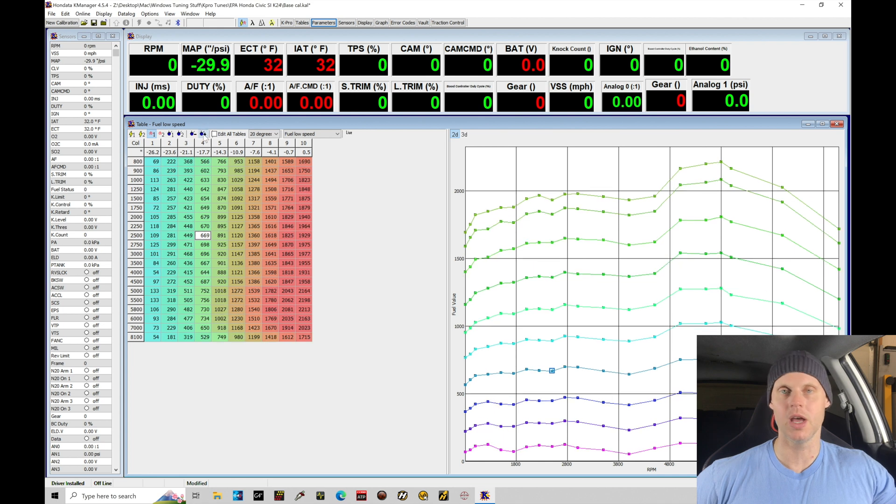
left_click(204, 136)
left_click(204, 136)
left_click(204, 136)
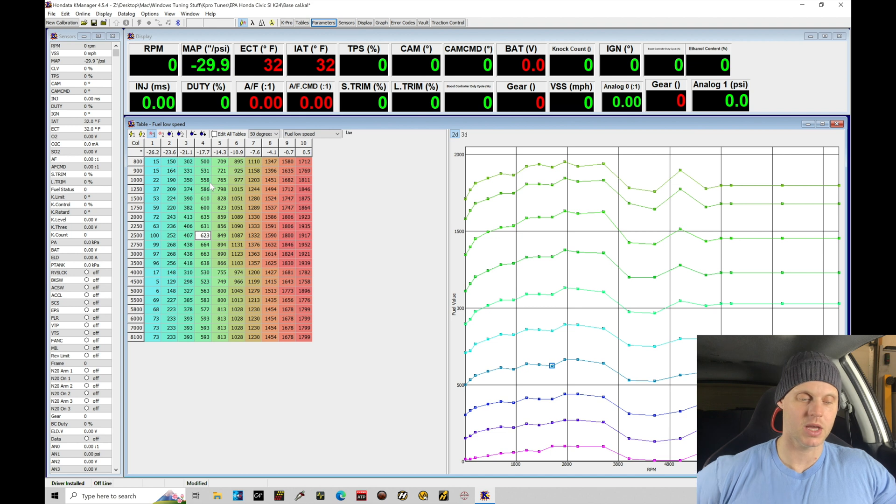
left_click(194, 135)
left_click(194, 135)
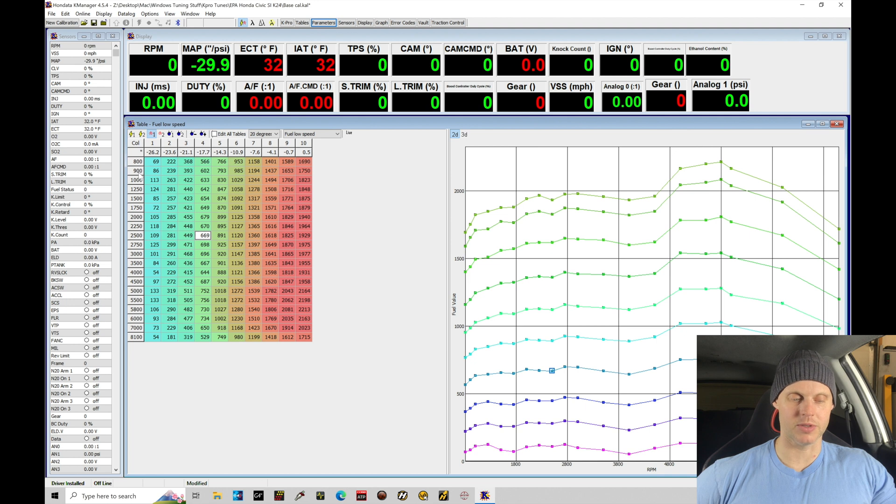
- Compare the low speed ignition table with the low speed fuel table at 20 degrees of cam angle
left_click(132, 134)
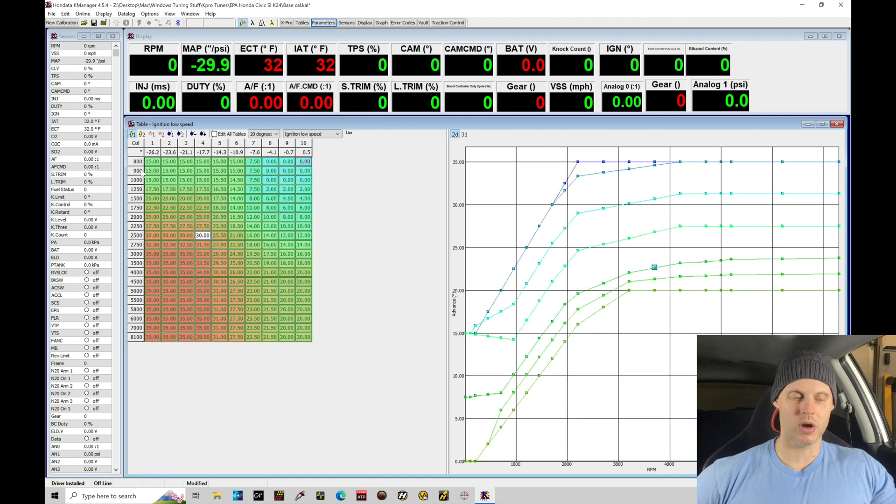
left_click(152, 136)
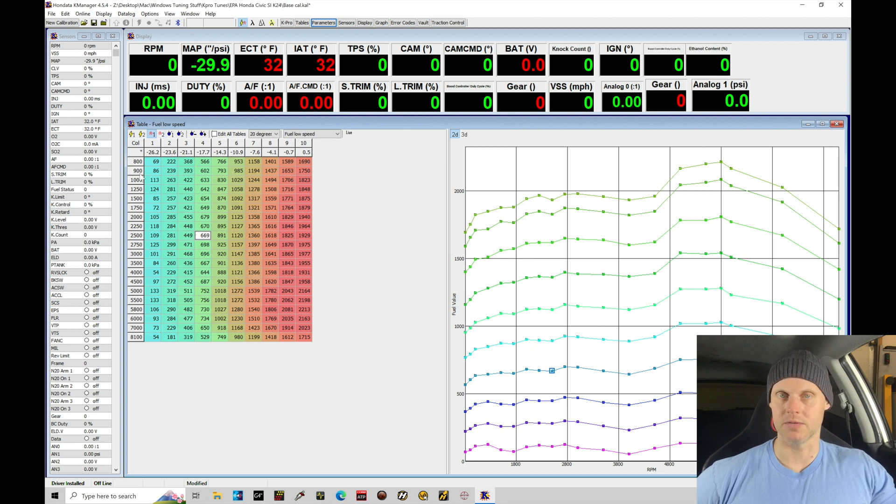
left_click(133, 134)
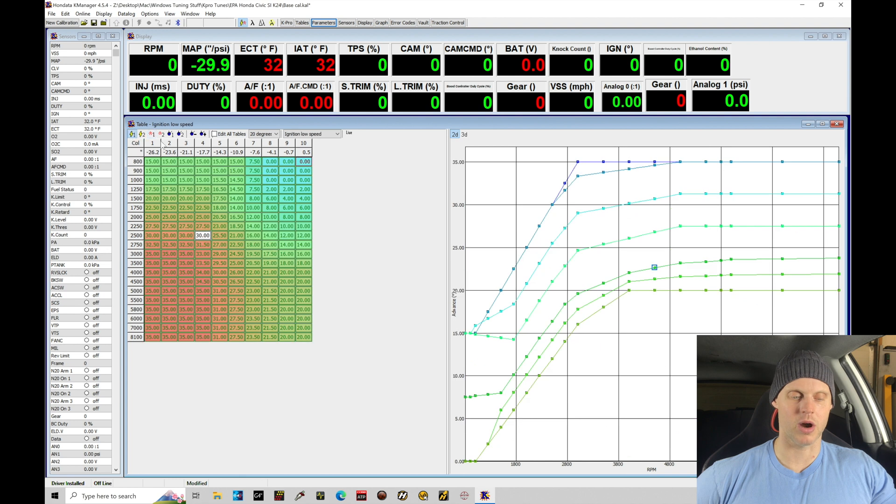
left_click(152, 136)
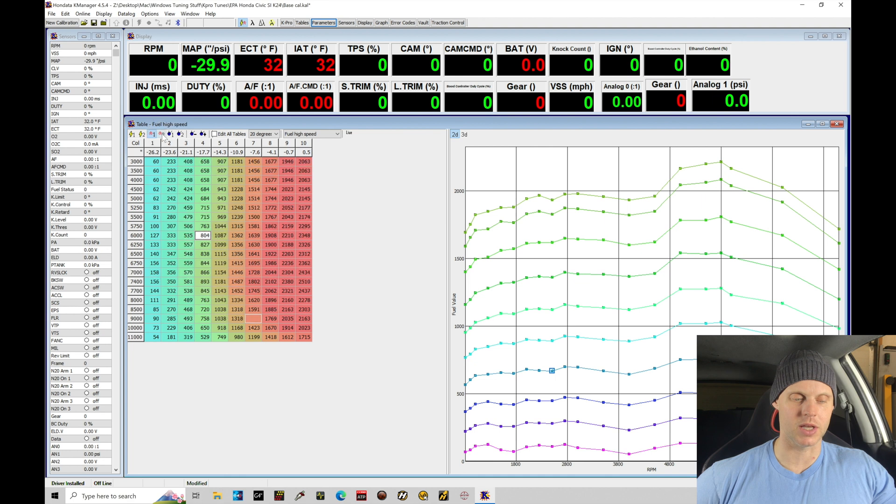
- Show the high speed fuel table and highlight its 9000 to 11000 rpm rows, then its 3000 and 3500 rpm rows
left_click(161, 134)
left_click(164, 209)
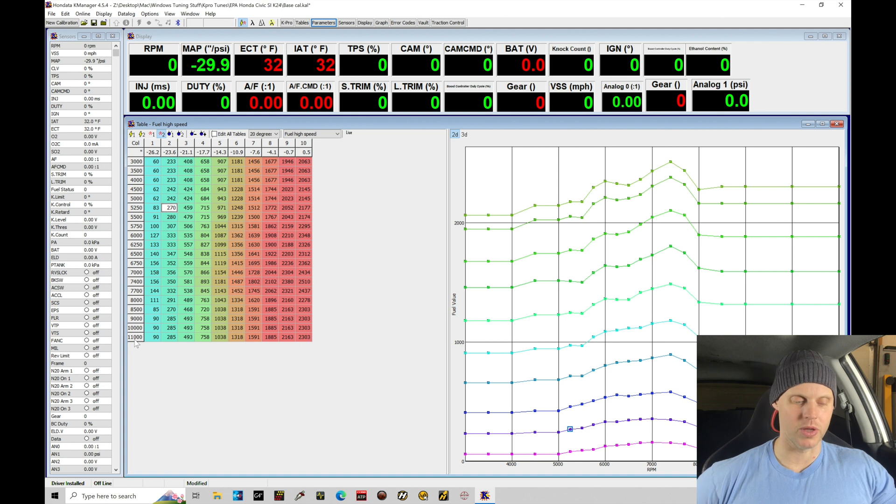
left_click_drag(154, 309, 131, 340)
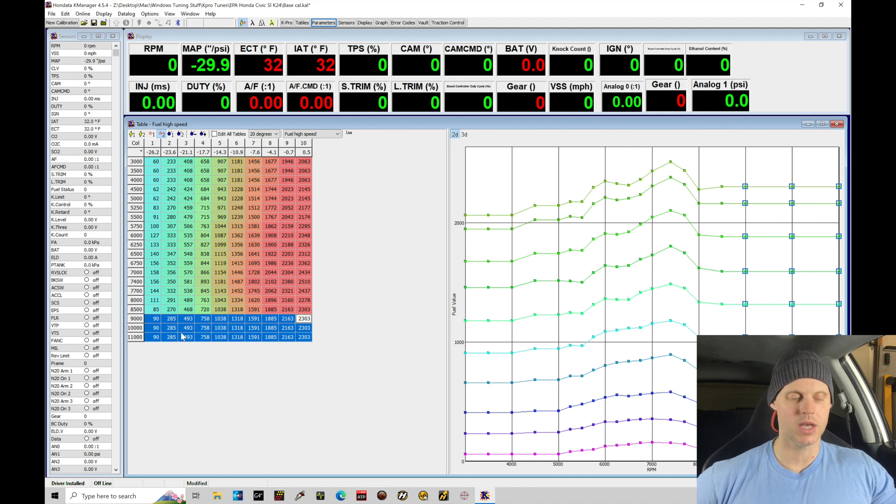
left_click_drag(157, 162, 298, 175)
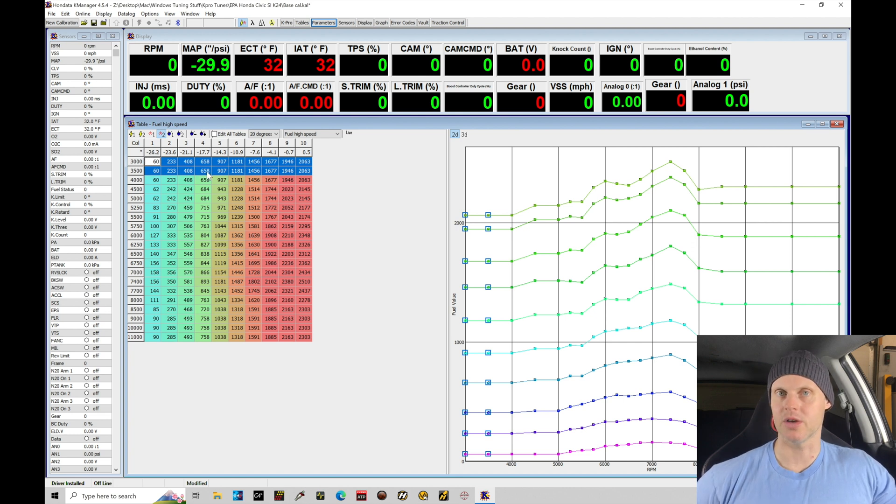
left_click(204, 208)
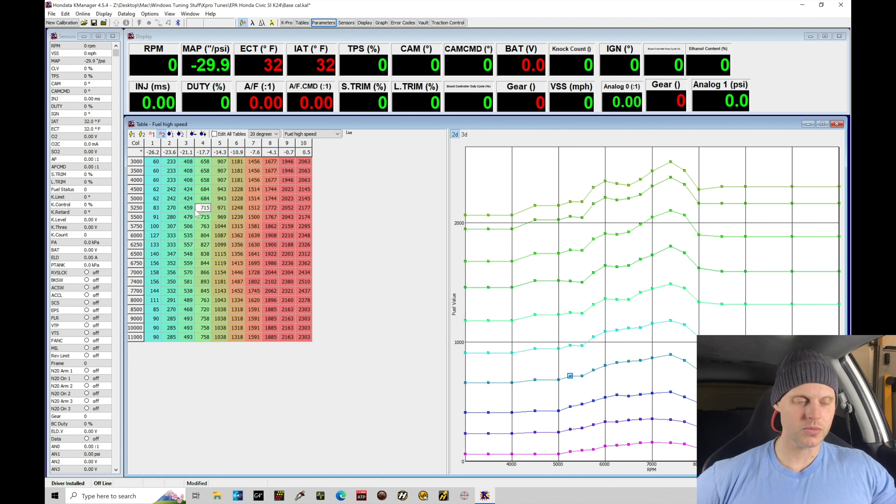
double_click(136, 162)
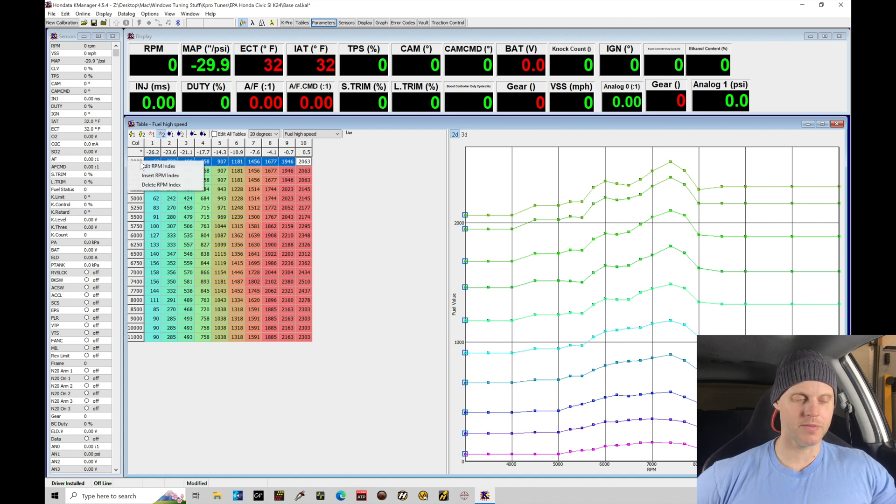
type("3")
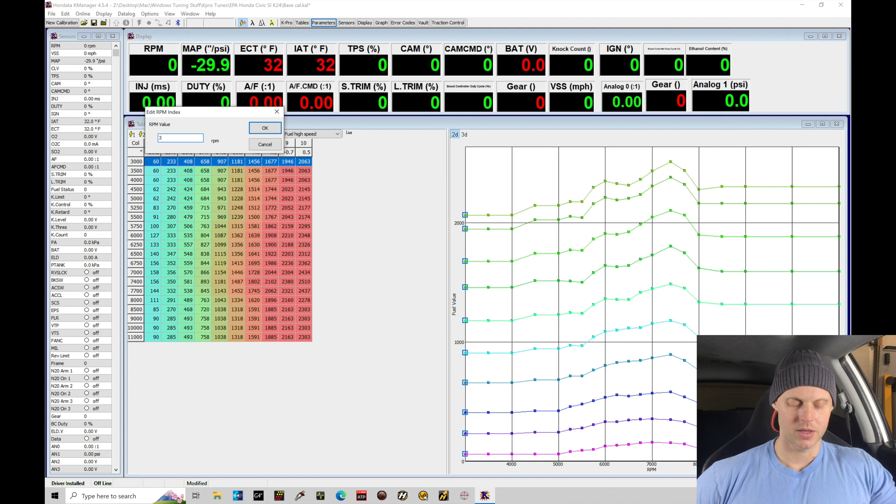
left_click(265, 145)
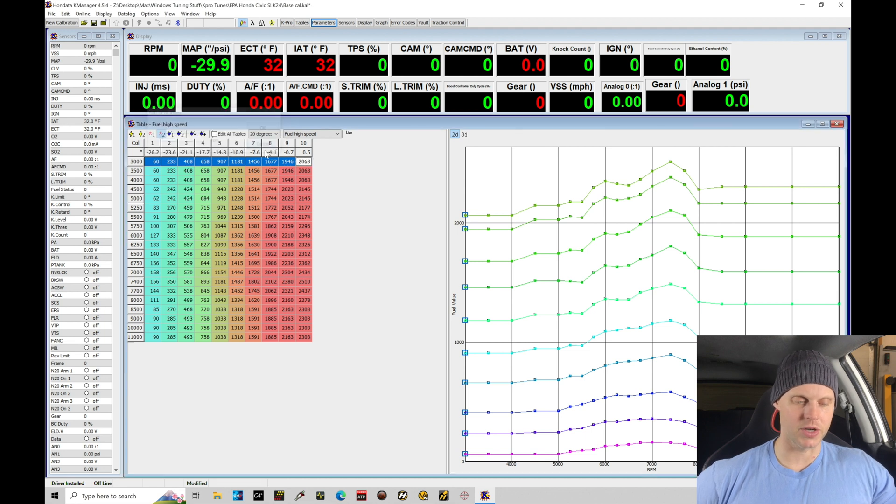
key("Right")
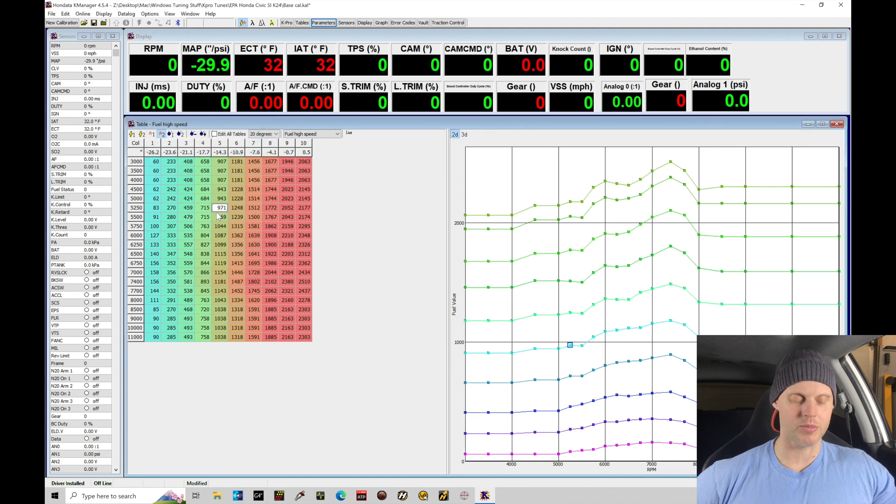
- Set the RPM index of the second row in the high speed fuel table to 3900 rpm
left_click(136, 171)
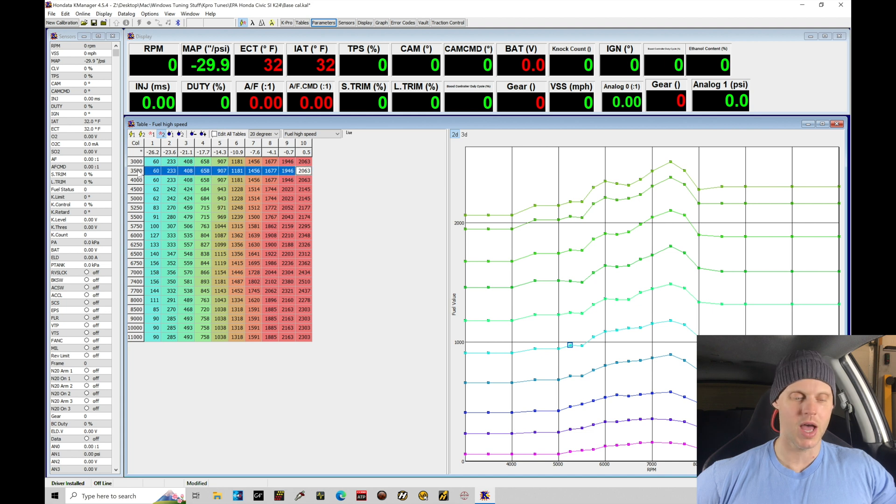
right_click(136, 170)
left_click(144, 173)
type("3900")
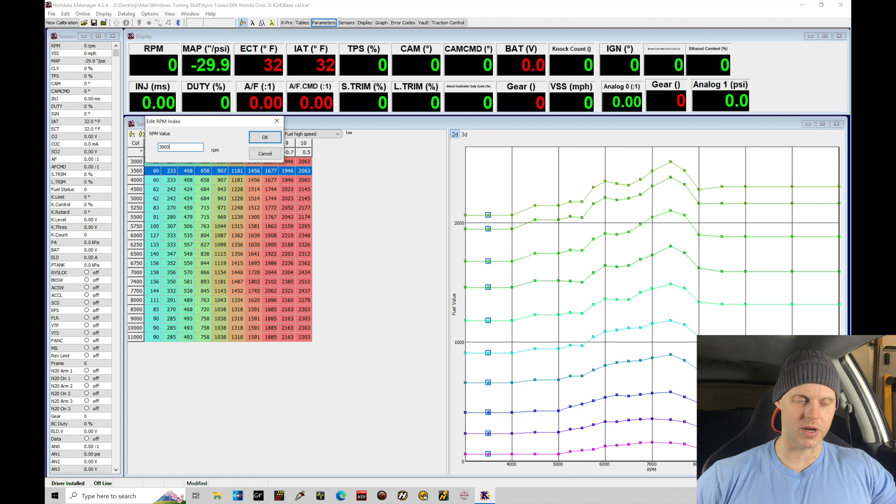
key("Return")
- Set the RPM index of the first row in the high speed fuel table to 3600 rpm
right_click(140, 169)
left_click(145, 175)
type("3600")
key("Return")
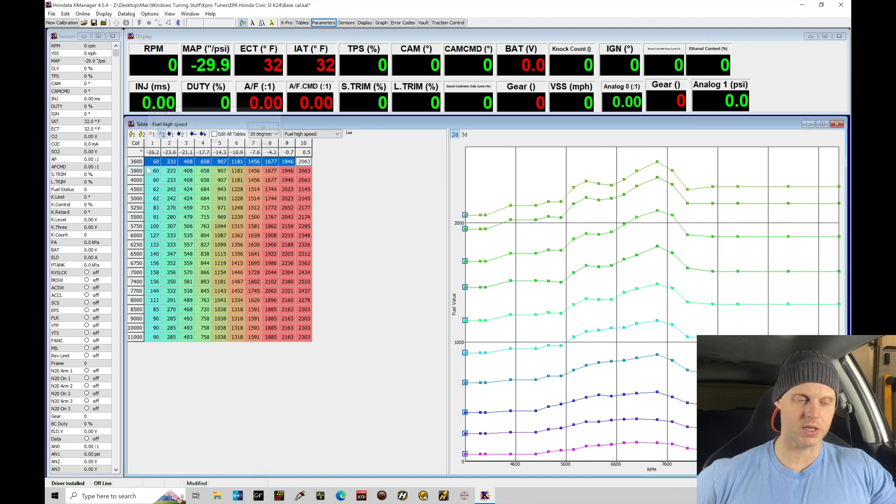
left_click(136, 171)
right_click(138, 170)
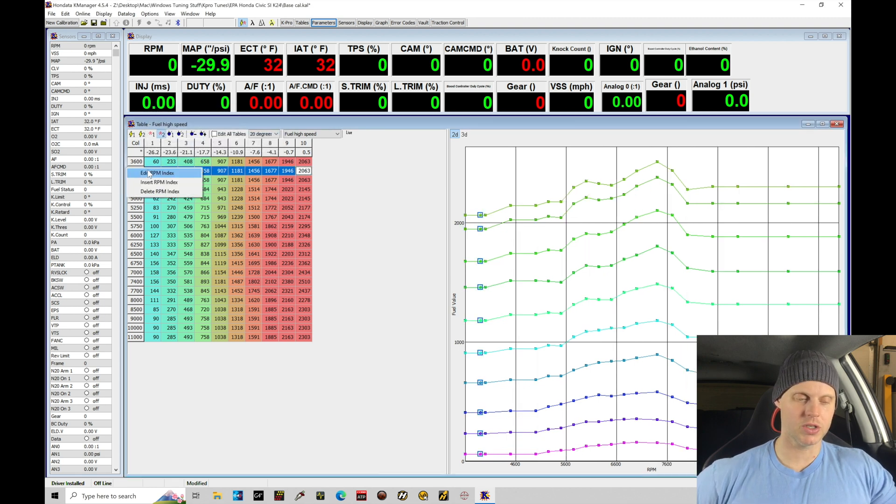
left_click(186, 226)
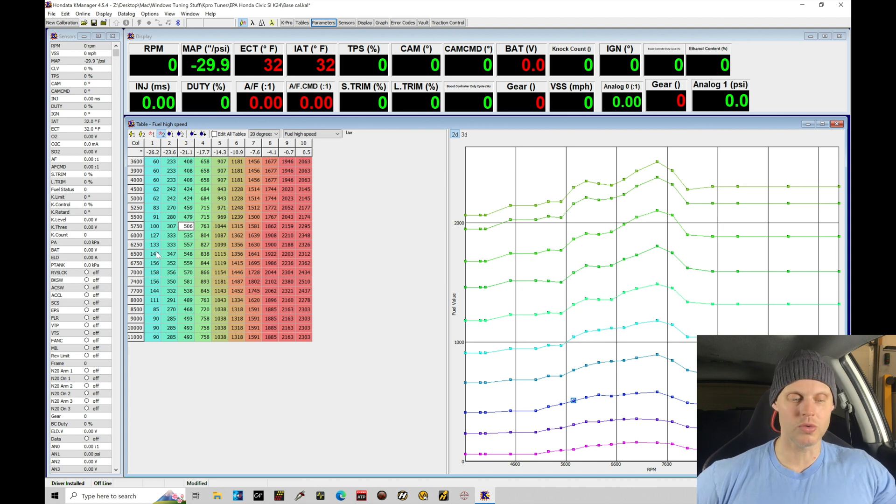
left_click(205, 264)
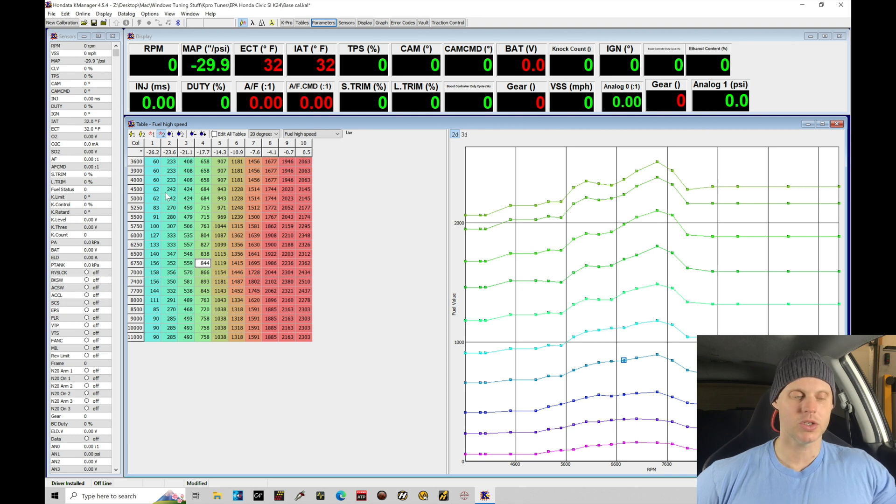
- Set the RPM index of the third row in the high speed fuel table to 4200 rpm
double_click(139, 179)
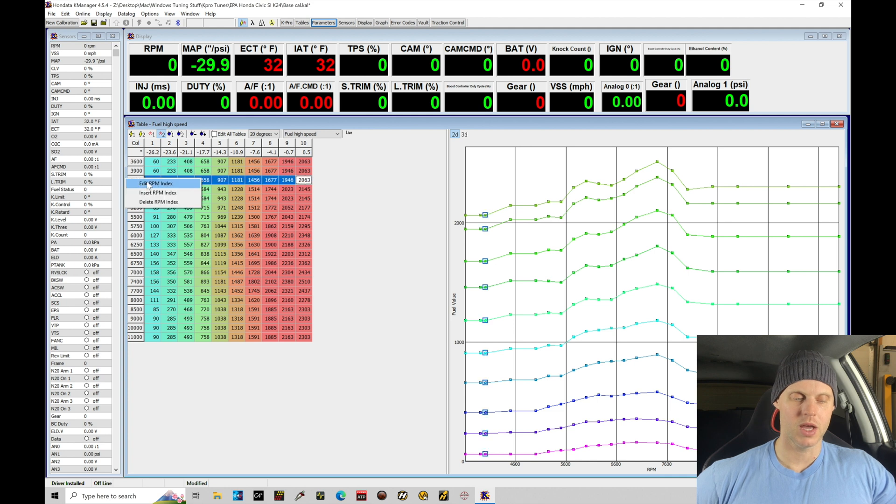
type("4200")
key("Return")
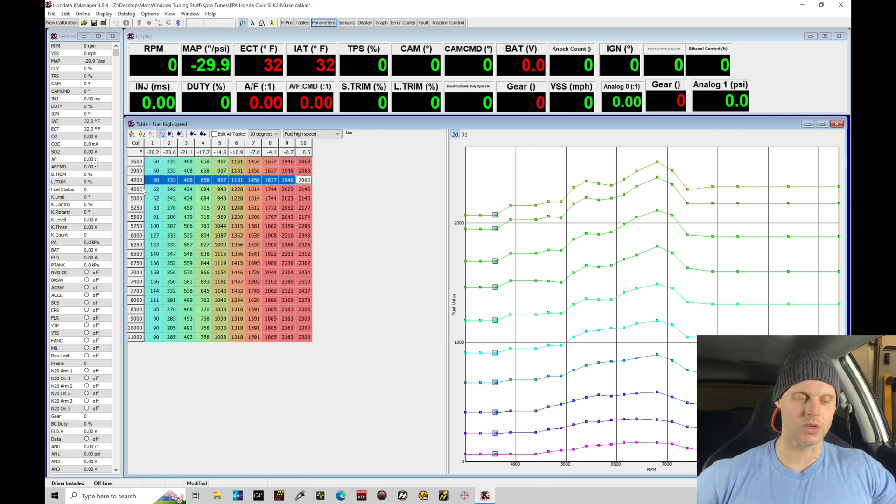